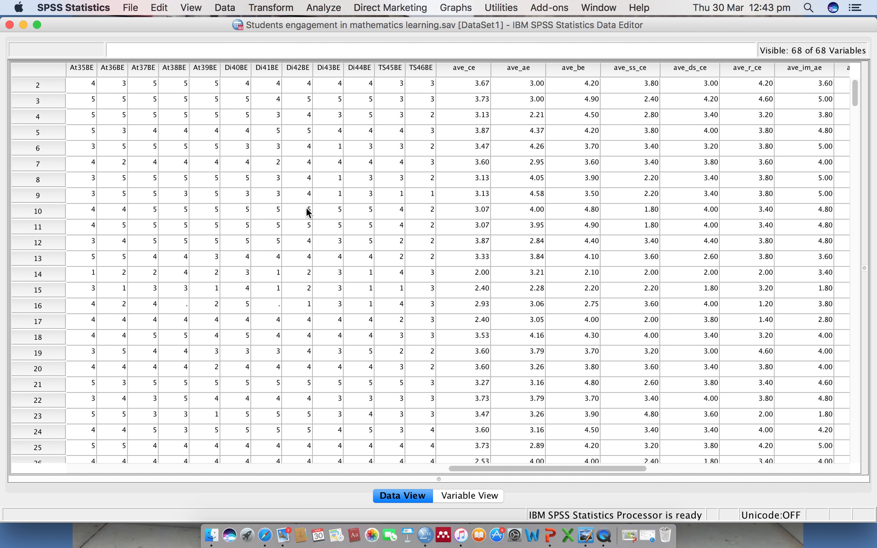
- Set up a linear regression with ave_ce as the dependent variable and ave_ae as the independent variable
{"action": "left_click", "coordinate": [320, 8]}
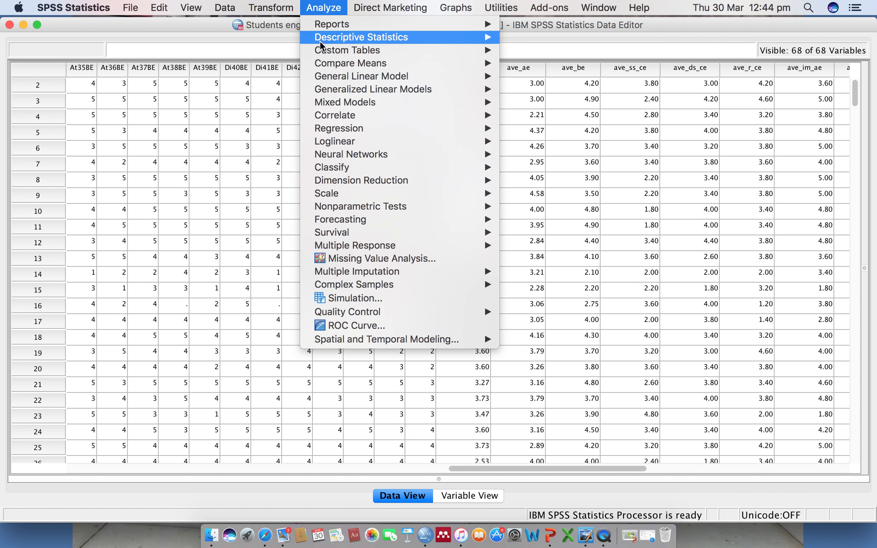
{"action": "mouse_move", "coordinate": [326, 129]}
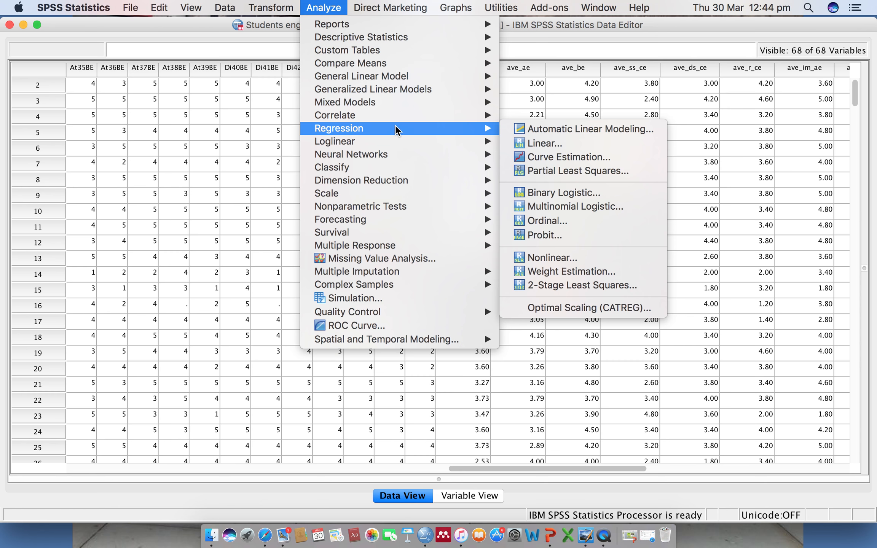
{"action": "left_click", "coordinate": [544, 144]}
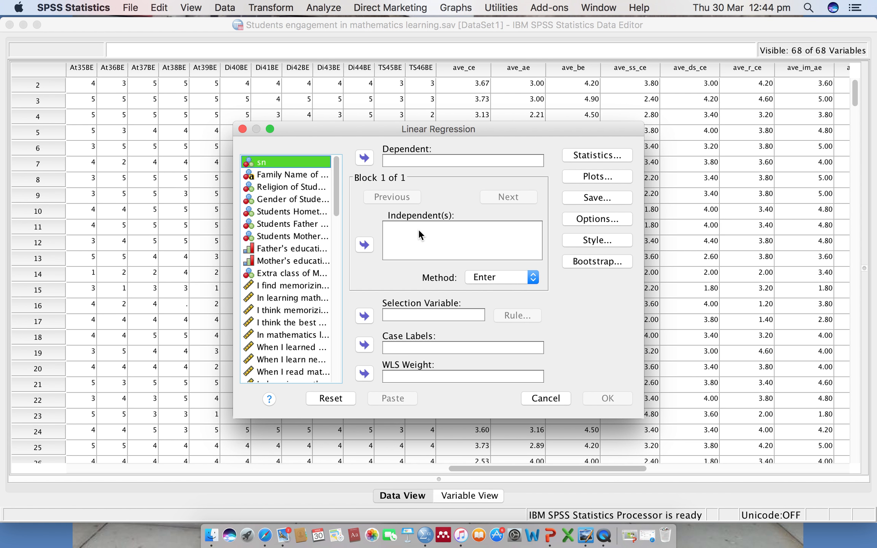
{"action": "left_click_drag", "start_coordinate": [335, 208], "coordinate": [334, 382]}
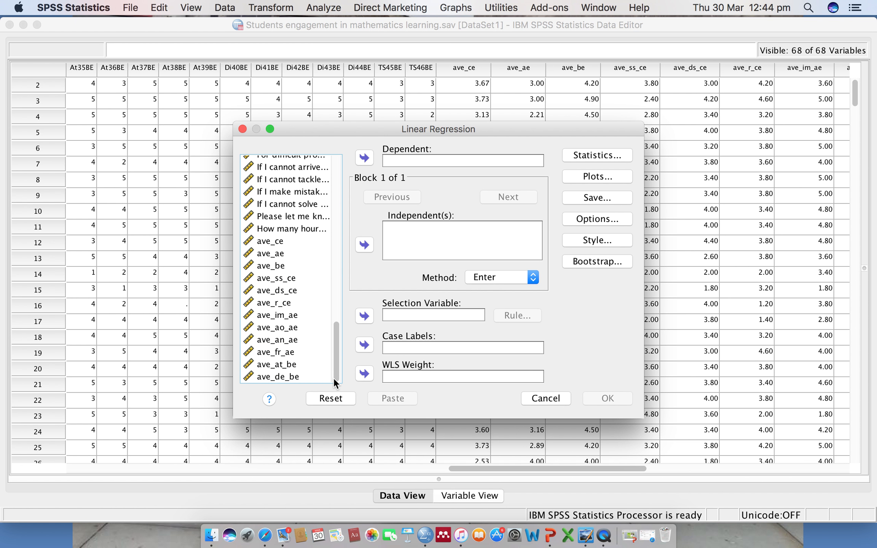
{"action": "left_click", "coordinate": [280, 244]}
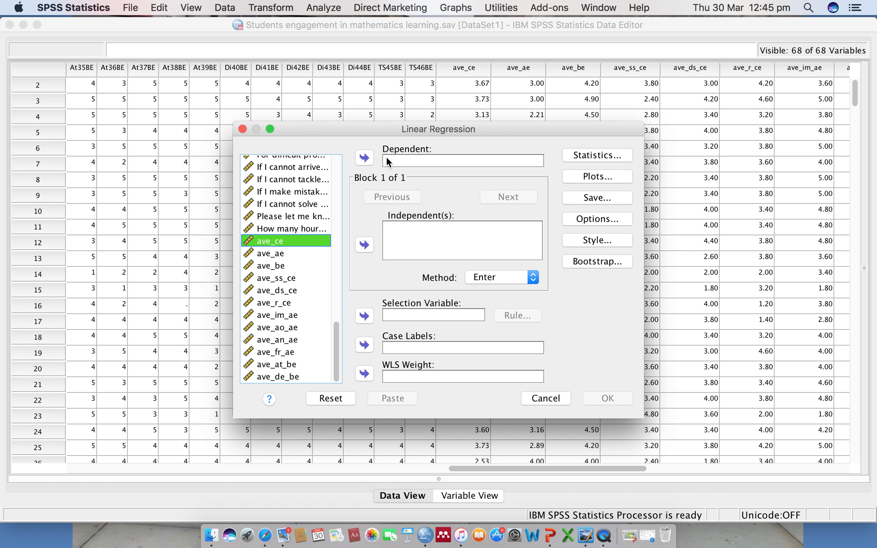
{"action": "left_click", "coordinate": [369, 156]}
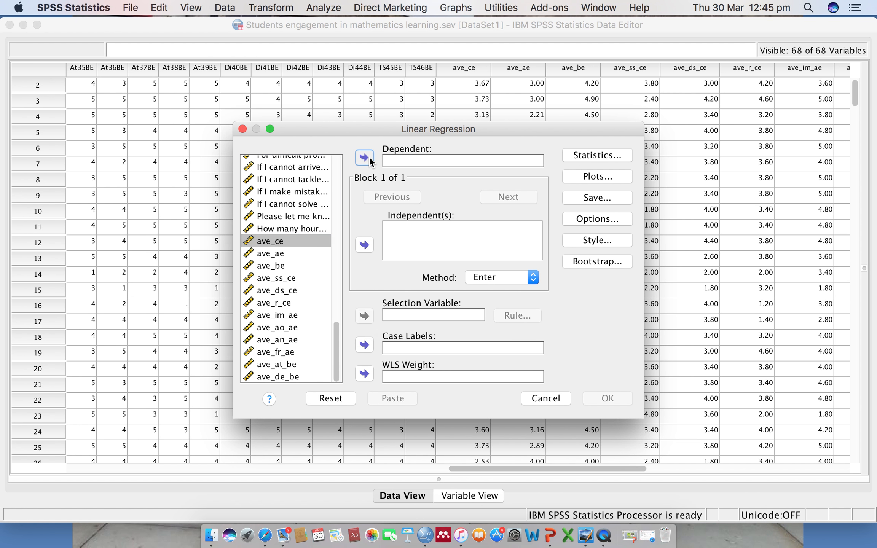
{"action": "left_click", "coordinate": [272, 254]}
{"action": "left_click", "coordinate": [360, 245]}
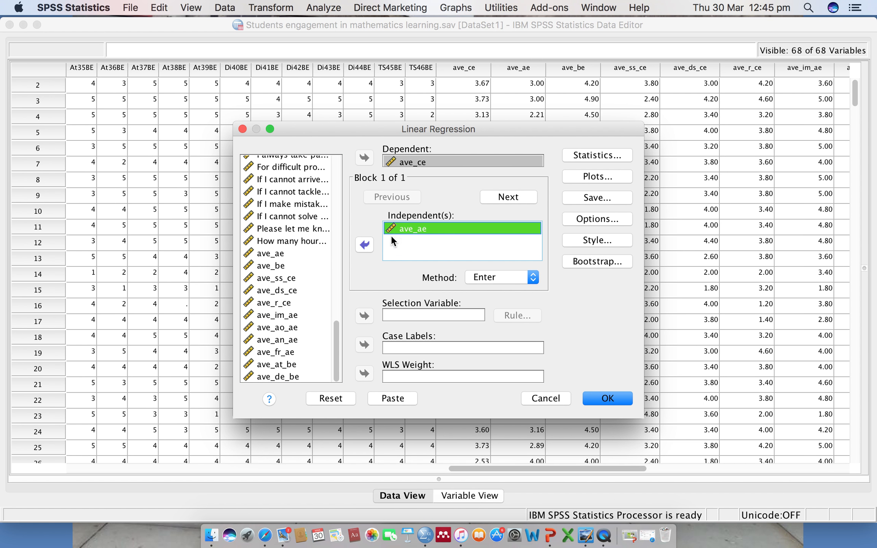
- Add descriptives and 95% confidence intervals to the regression statistics, keeping estimates and model fit
{"action": "left_click", "coordinate": [601, 156]}
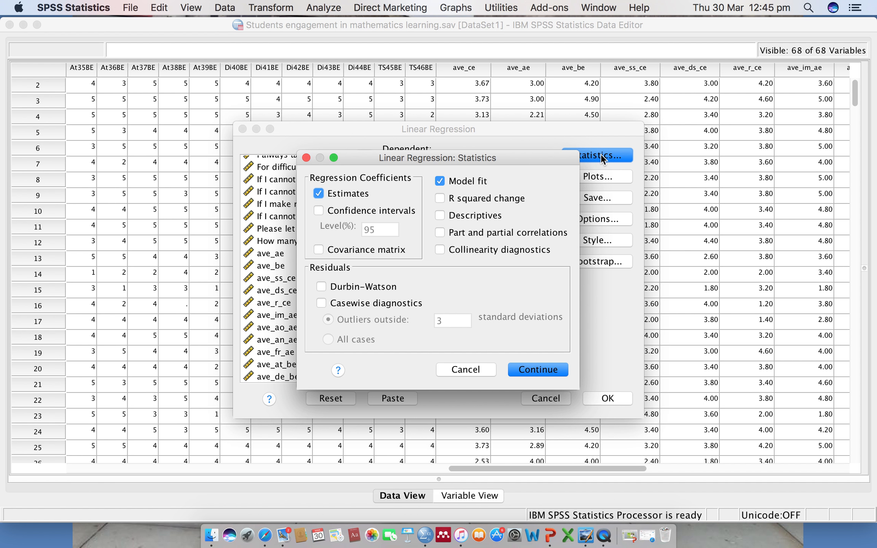
{"action": "left_click", "coordinate": [440, 215]}
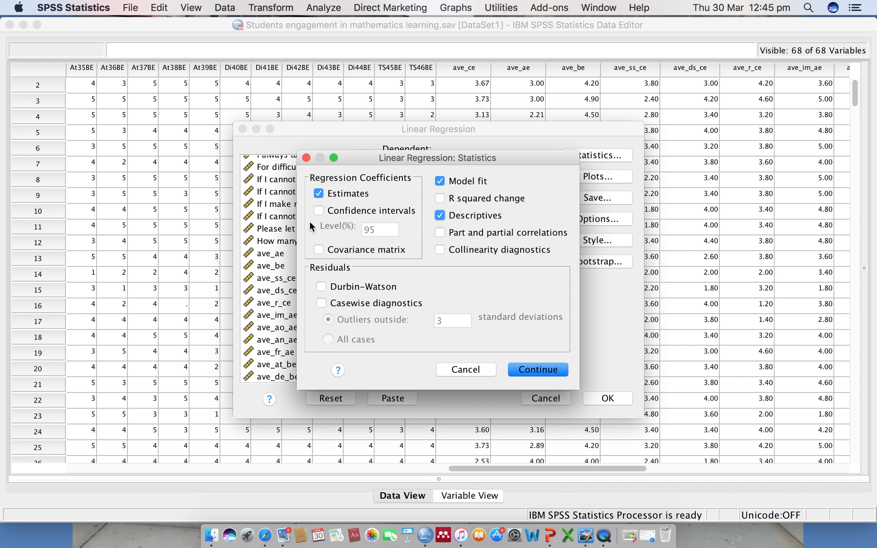
{"action": "left_click", "coordinate": [319, 211]}
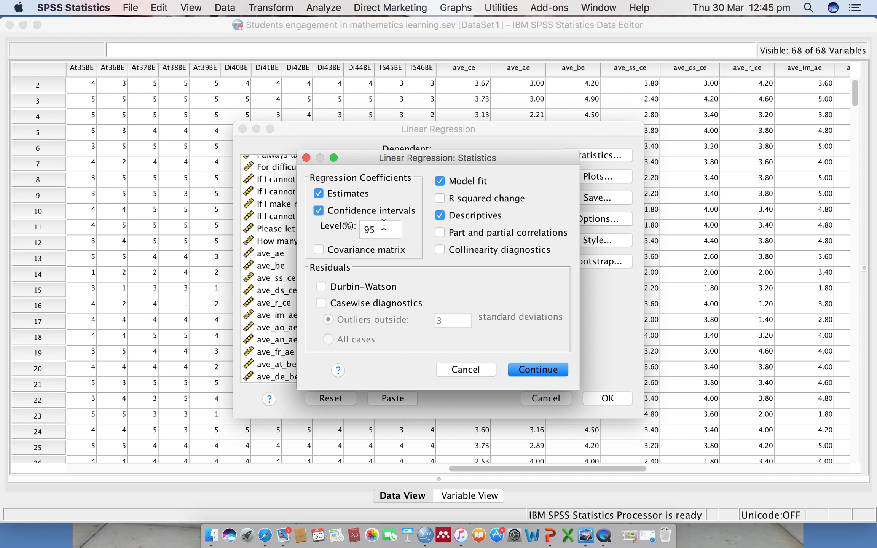
{"action": "left_click", "coordinate": [536, 370]}
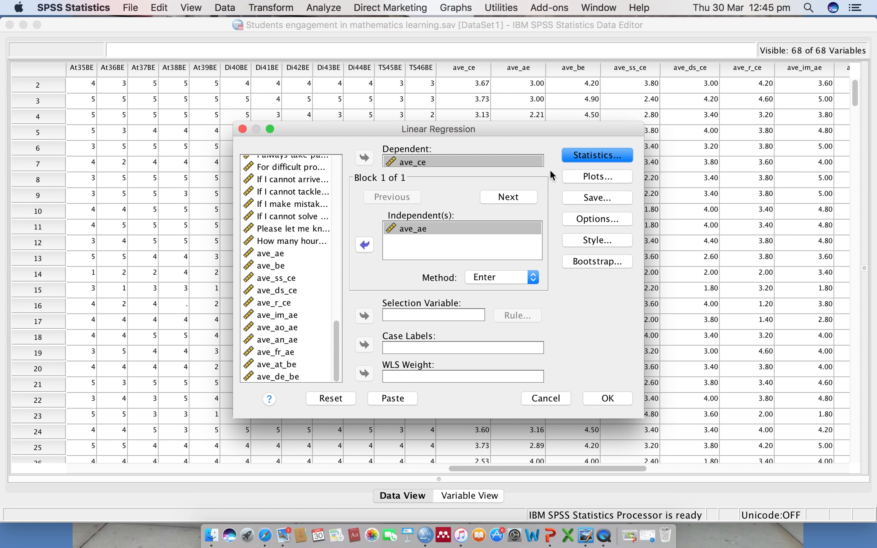
- Define the regression's residual scatterplot with *ZPRED on the X axis and *ZRESID on the Y axis
{"action": "left_click", "coordinate": [581, 175]}
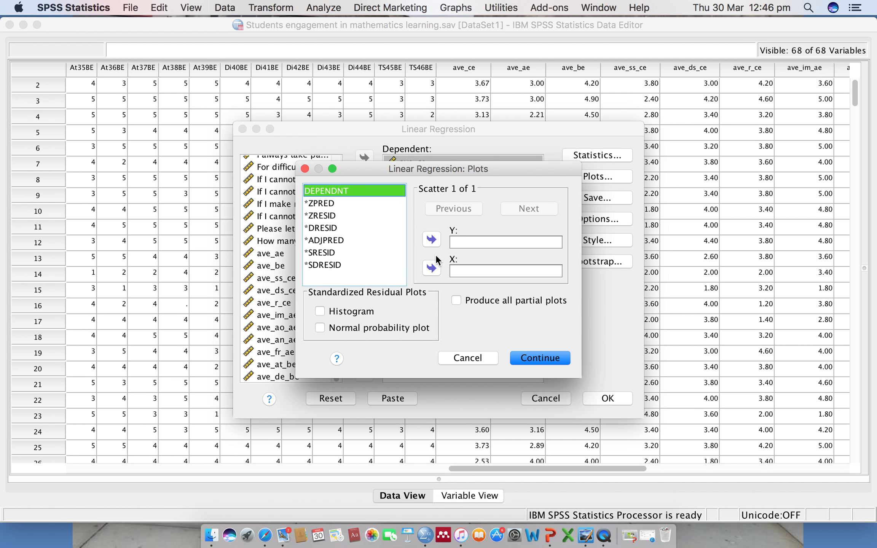
{"action": "left_click", "coordinate": [324, 225]}
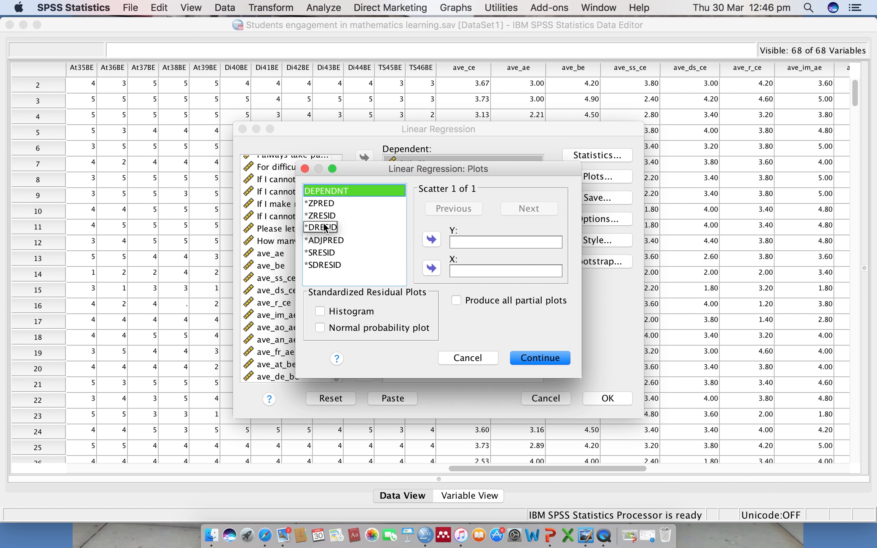
{"action": "left_click", "coordinate": [325, 218]}
{"action": "left_click", "coordinate": [324, 206]}
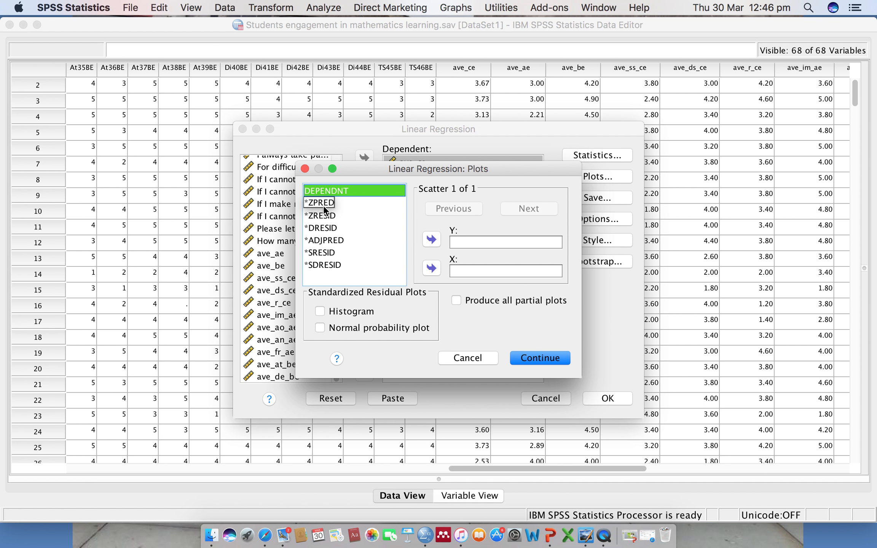
{"action": "left_click", "coordinate": [324, 203]}
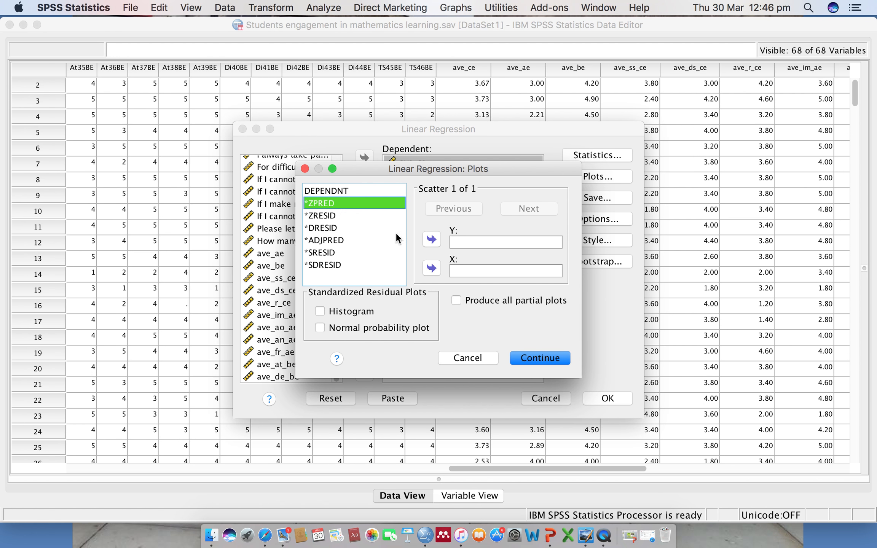
{"action": "left_click", "coordinate": [431, 269]}
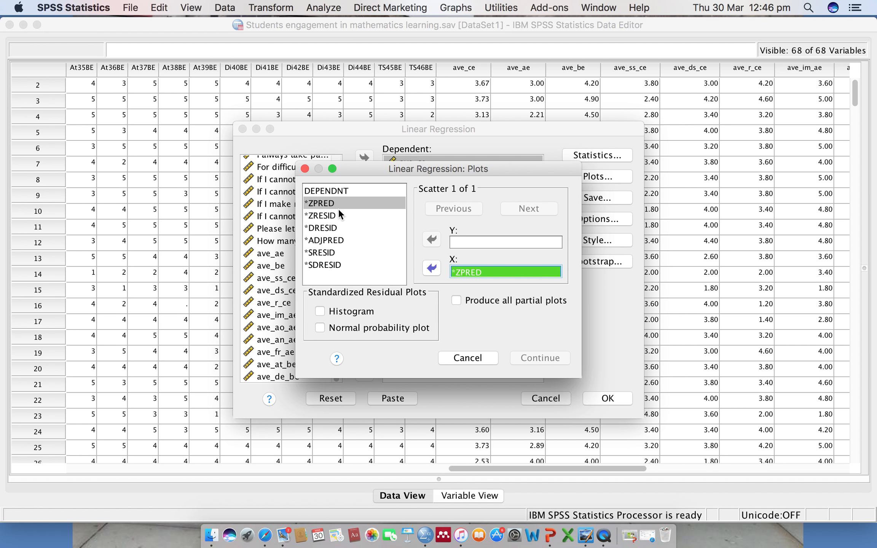
{"action": "left_click", "coordinate": [332, 217]}
{"action": "left_click", "coordinate": [331, 216]}
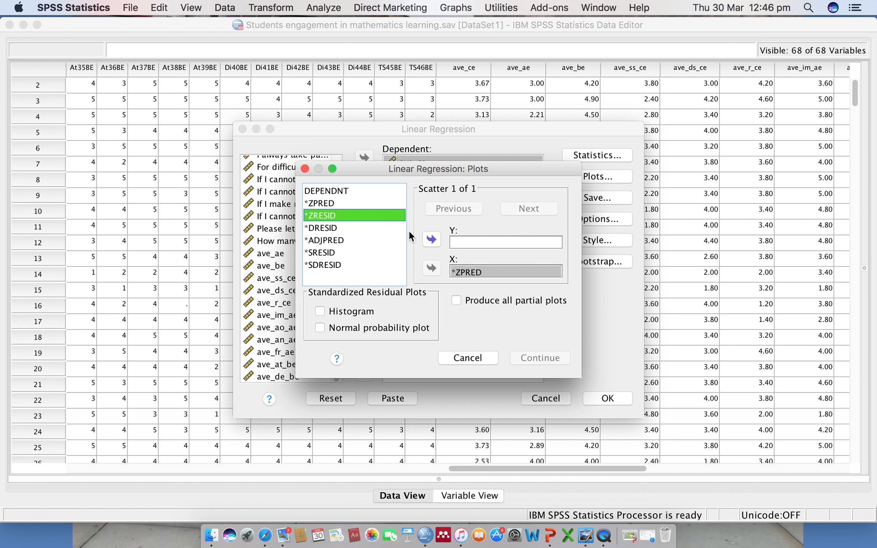
{"action": "left_click", "coordinate": [433, 239]}
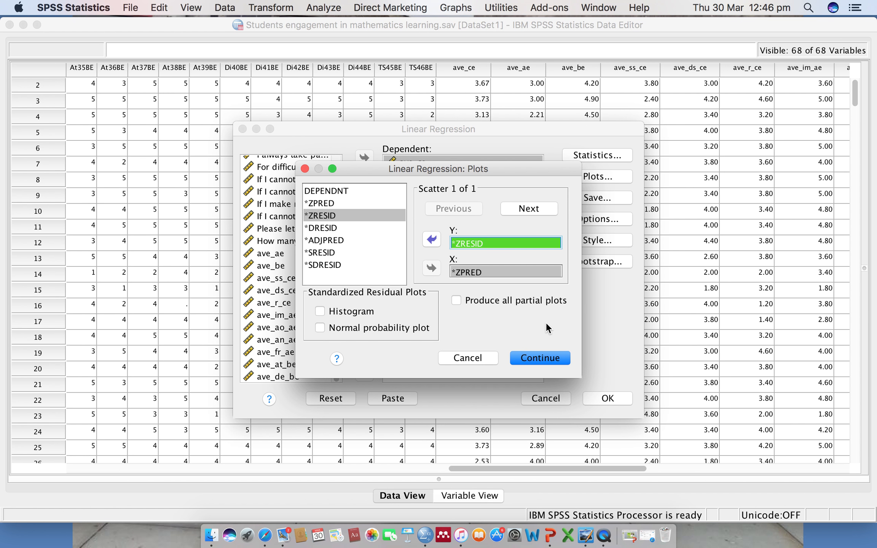
- Include the histogram and normal probability plot of standardized residuals, and run the regression
{"action": "left_click", "coordinate": [323, 311]}
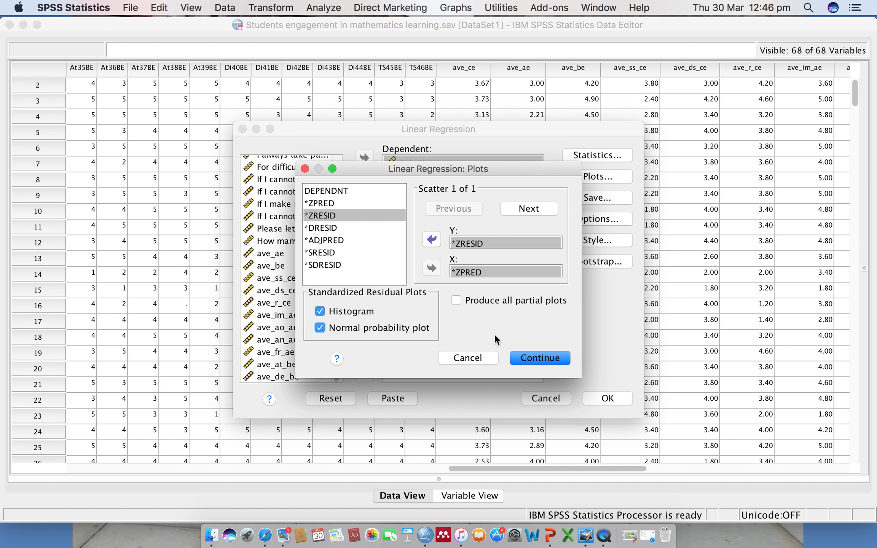
{"action": "left_click", "coordinate": [540, 358]}
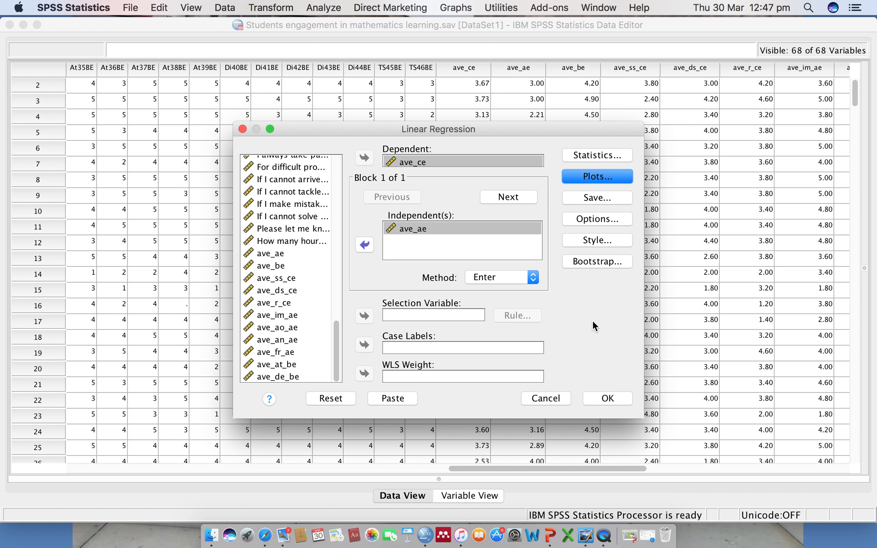
{"action": "left_click", "coordinate": [608, 398]}
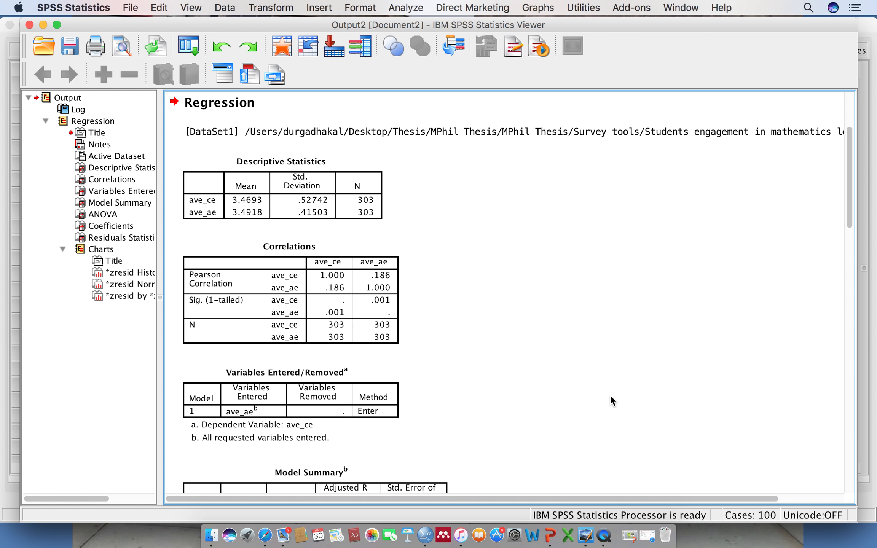
- Review the regression syntax, the dataset path, and the Descriptive Statistics and Correlations tables in the output
{"action": "scroll", "coordinate": [611, 394], "scroll_direction": "down", "scroll_amount": 5}
{"action": "scroll", "coordinate": [611, 395], "scroll_direction": "up", "scroll_amount": 9}
{"action": "scroll", "coordinate": [610, 394], "scroll_direction": "right", "scroll_amount": 3}
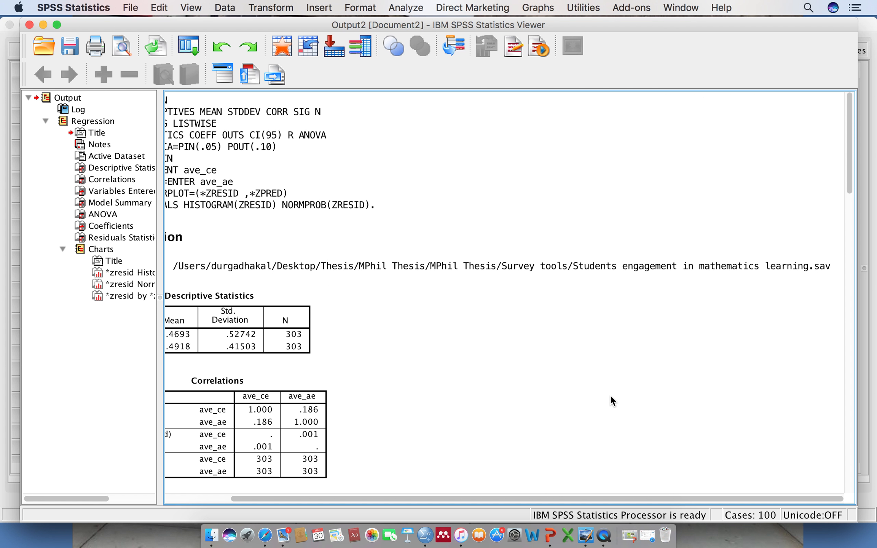
{"action": "scroll", "coordinate": [611, 397], "scroll_direction": "left", "scroll_amount": 3}
{"action": "scroll", "coordinate": [611, 396], "scroll_direction": "down", "scroll_amount": 3}
{"action": "left_click", "coordinate": [182, 260]}
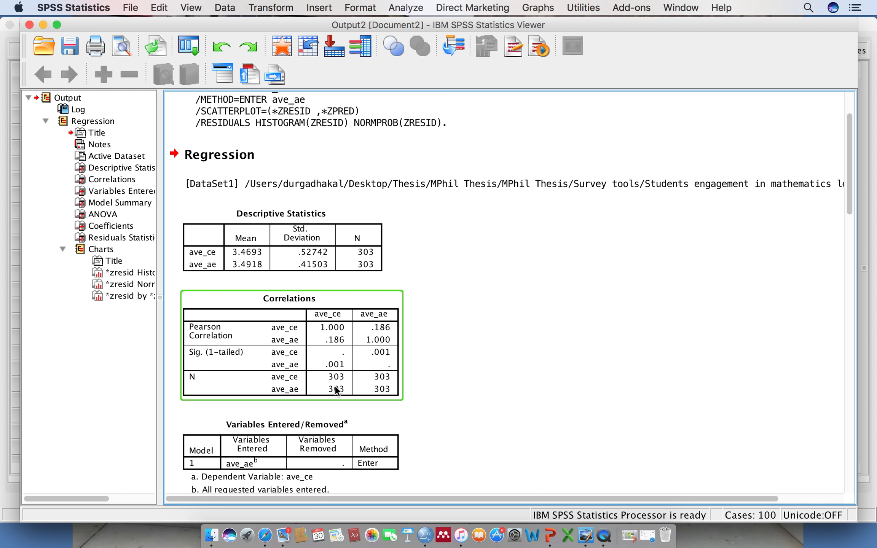
- Look through the Coefficients and Residuals Statistics tables, the histogram, the normal probability plot and the residual scatterplot
{"action": "scroll", "coordinate": [336, 391], "scroll_direction": "down", "scroll_amount": 10}
{"action": "scroll", "coordinate": [341, 388], "scroll_direction": "right", "scroll_amount": 2}
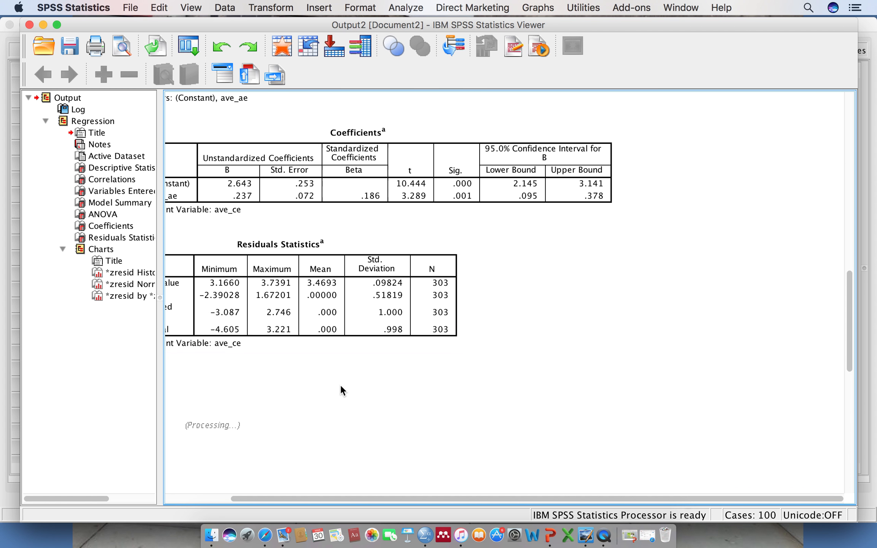
{"action": "scroll", "coordinate": [341, 385], "scroll_direction": "up", "scroll_amount": 2}
{"action": "scroll", "coordinate": [341, 385], "scroll_direction": "left", "scroll_amount": 4}
{"action": "scroll", "coordinate": [340, 385], "scroll_direction": "up", "scroll_amount": 2}
{"action": "scroll", "coordinate": [341, 385], "scroll_direction": "down", "scroll_amount": 5}
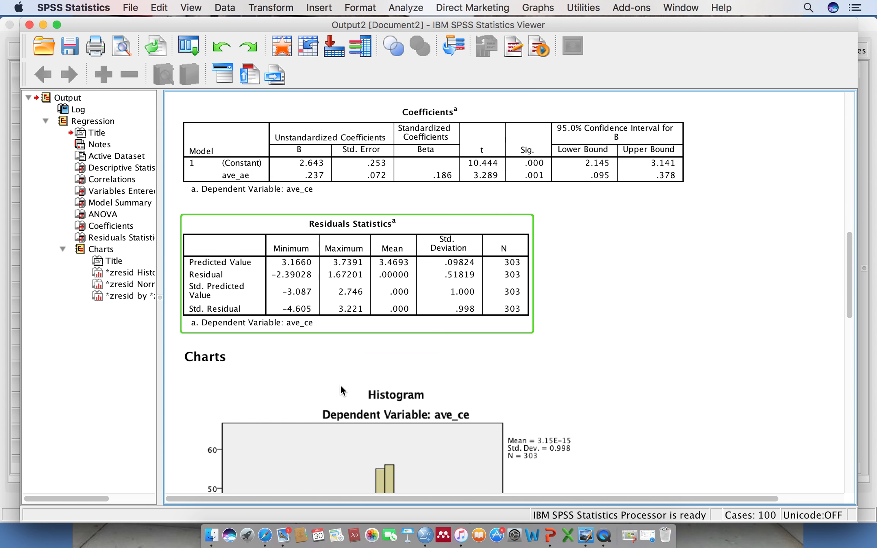
{"action": "scroll", "coordinate": [341, 386], "scroll_direction": "down", "scroll_amount": 3}
{"action": "scroll", "coordinate": [340, 387], "scroll_direction": "right", "scroll_amount": 2}
{"action": "scroll", "coordinate": [341, 386], "scroll_direction": "down", "scroll_amount": 20}
{"action": "scroll", "coordinate": [341, 387], "scroll_direction": "up", "scroll_amount": 6}
{"action": "scroll", "coordinate": [340, 386], "scroll_direction": "down", "scroll_amount": 2}
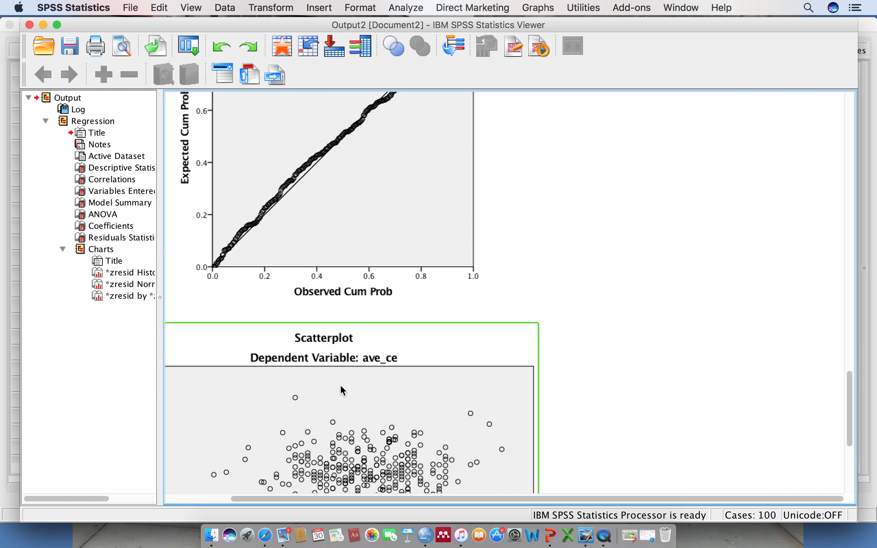
{"action": "scroll", "coordinate": [340, 388], "scroll_direction": "down", "scroll_amount": 5}
{"action": "scroll", "coordinate": [341, 388], "scroll_direction": "left", "scroll_amount": 1}
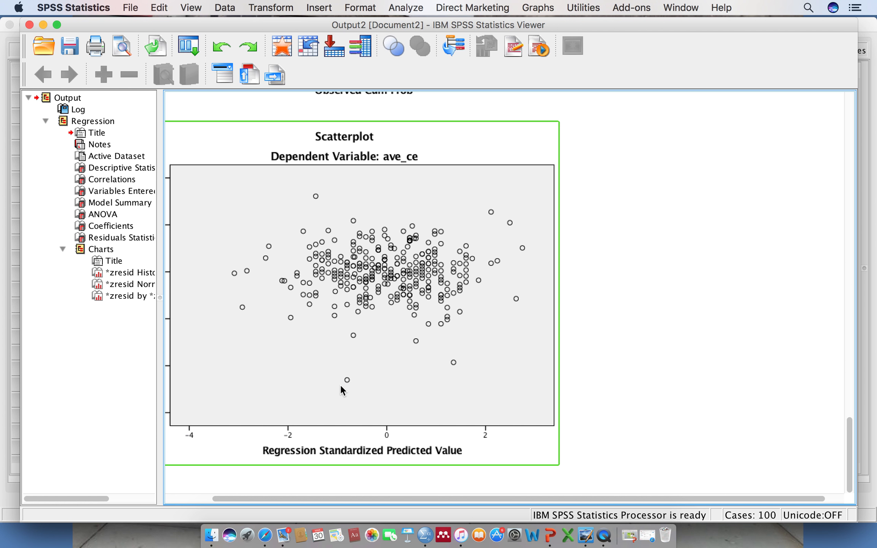
- Return to the start of the regression output and examine the tables through Model Summary and ANOVA
{"action": "scroll", "coordinate": [341, 385], "scroll_direction": "up", "scroll_amount": 15}
{"action": "scroll", "coordinate": [341, 384], "scroll_direction": "down", "scroll_amount": 1}
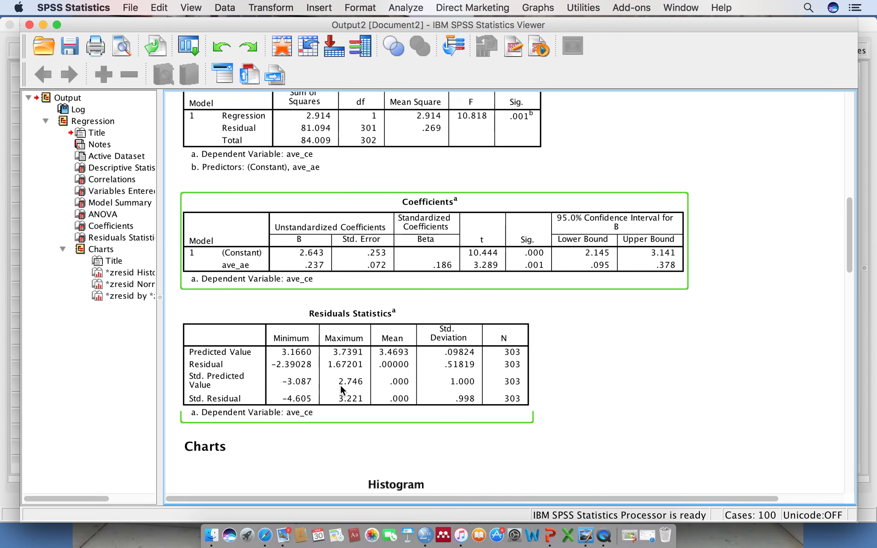
{"action": "scroll", "coordinate": [341, 384], "scroll_direction": "down", "scroll_amount": 3}
{"action": "scroll", "coordinate": [341, 385], "scroll_direction": "up", "scroll_amount": 12}
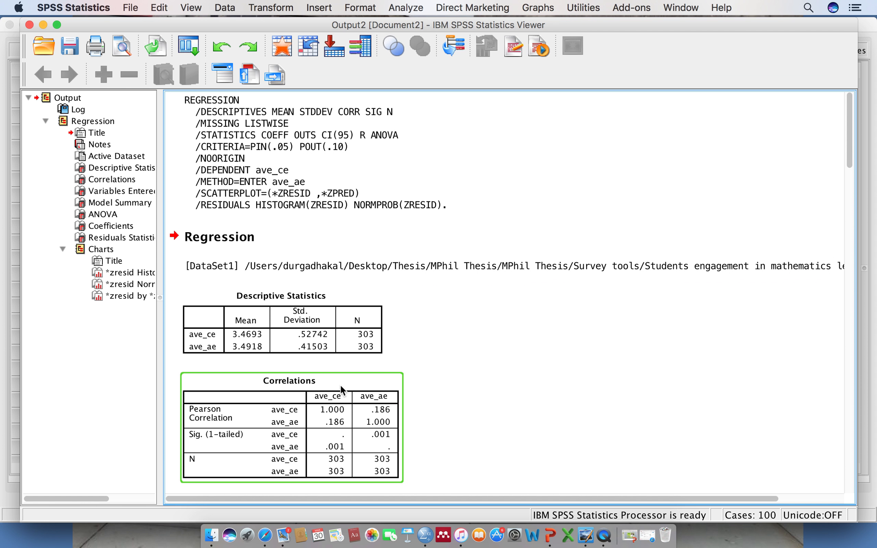
{"action": "scroll", "coordinate": [340, 386], "scroll_direction": "down", "scroll_amount": 9}
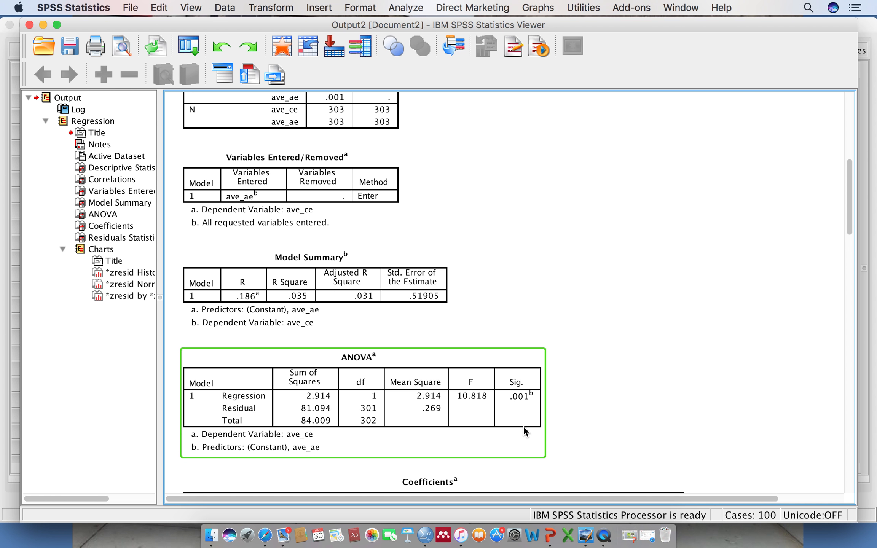
{"action": "left_click", "coordinate": [360, 328]}
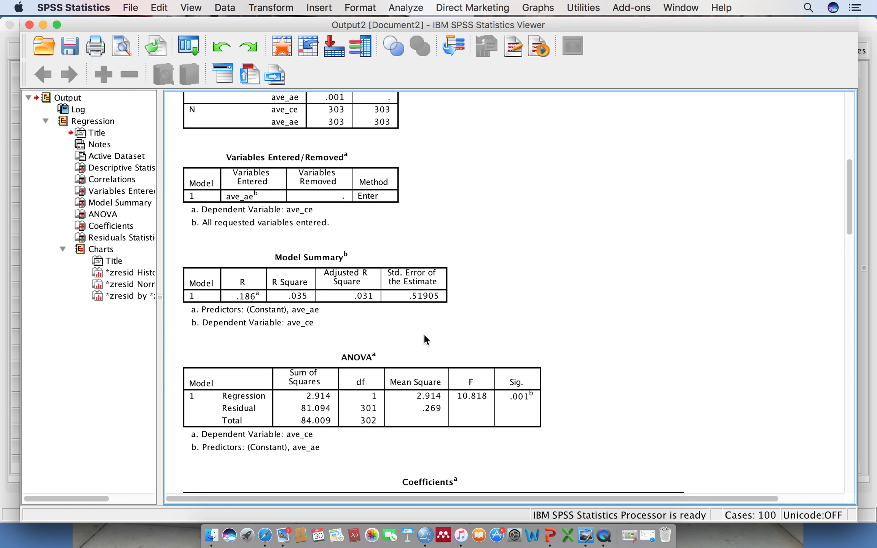
- Examine the Coefficients table for the constant and ave_ae, including B, Beta, significance and confidence interval bounds
{"action": "scroll", "coordinate": [447, 331], "scroll_direction": "down", "scroll_amount": 10}
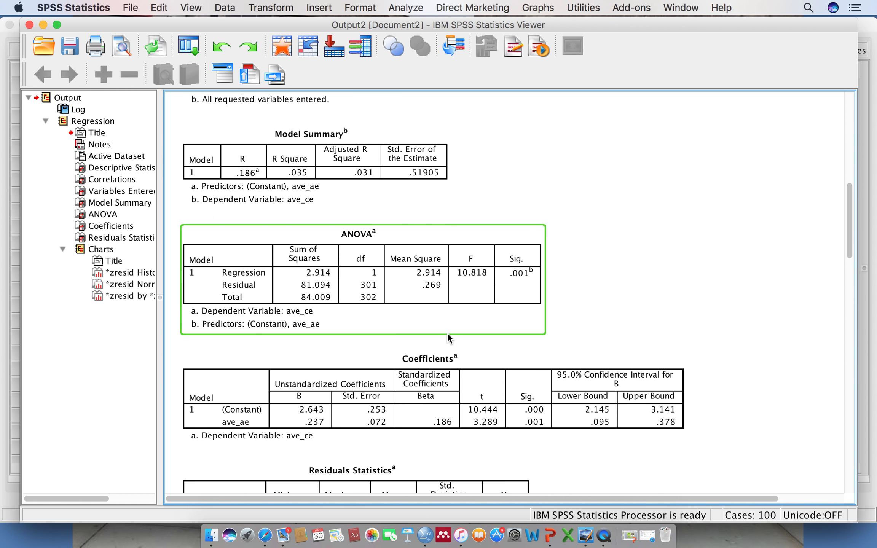
{"action": "scroll", "coordinate": [447, 332], "scroll_direction": "right", "scroll_amount": 1}
{"action": "scroll", "coordinate": [447, 332], "scroll_direction": "up", "scroll_amount": 3}
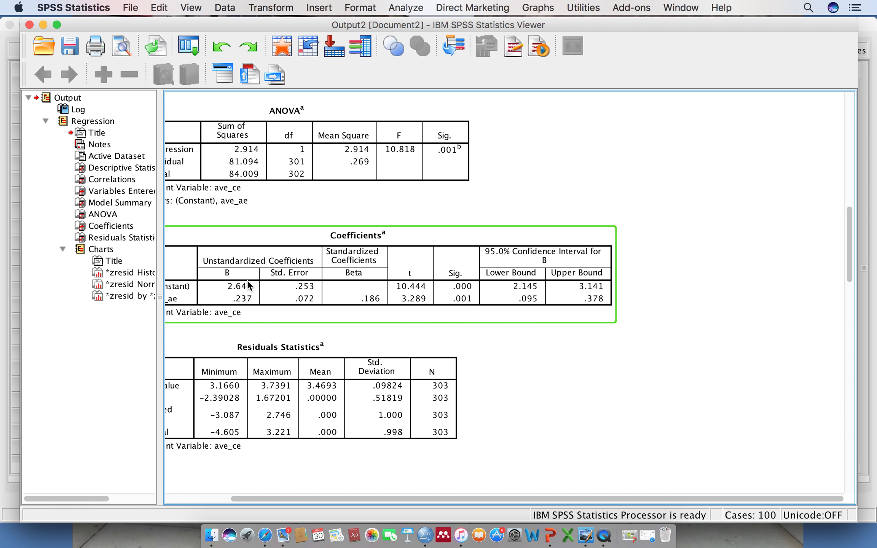
{"action": "scroll", "coordinate": [235, 286], "scroll_direction": "left", "scroll_amount": 2}
{"action": "scroll", "coordinate": [234, 285], "scroll_direction": "up", "scroll_amount": 1}
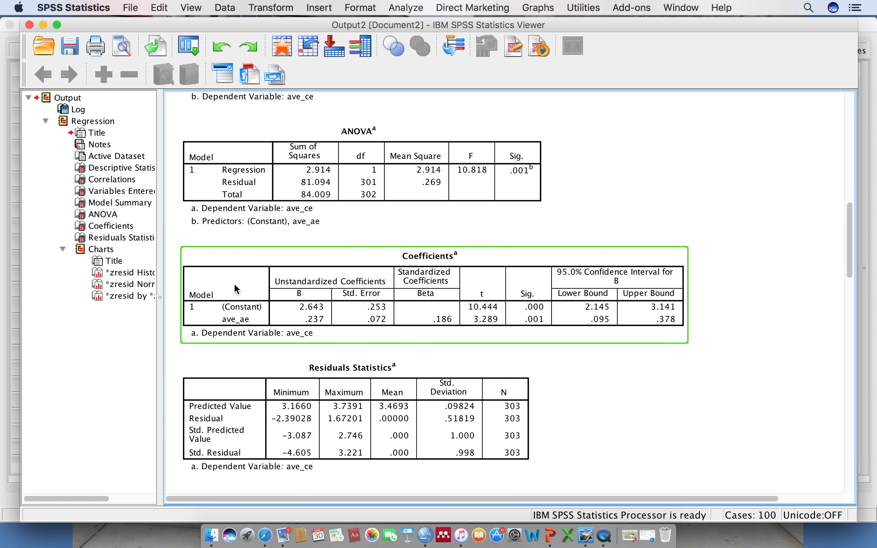
{"action": "scroll", "coordinate": [236, 290], "scroll_direction": "up", "scroll_amount": 1}
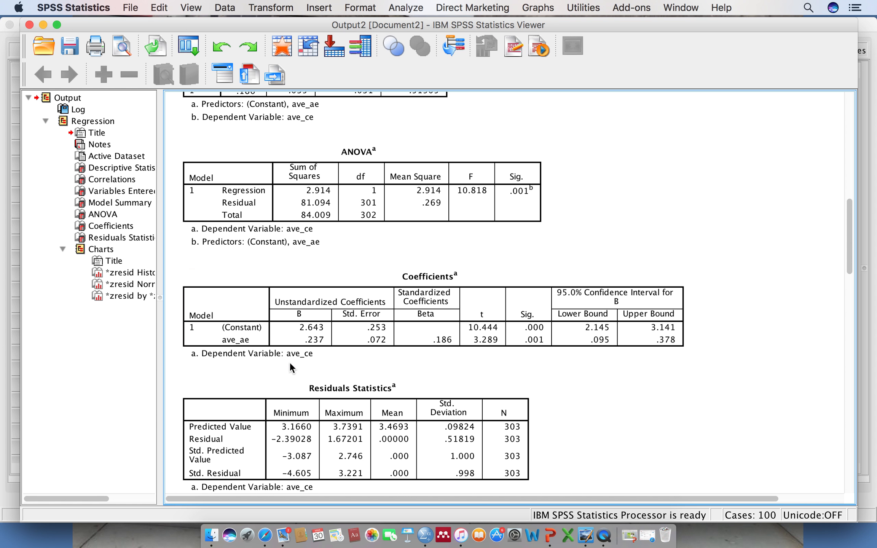
- Examine the Coefficients and Residuals Statistics tables, the residual histogram, the normal P-P plot and the residual scatterplot
{"action": "left_click", "coordinate": [320, 337]}
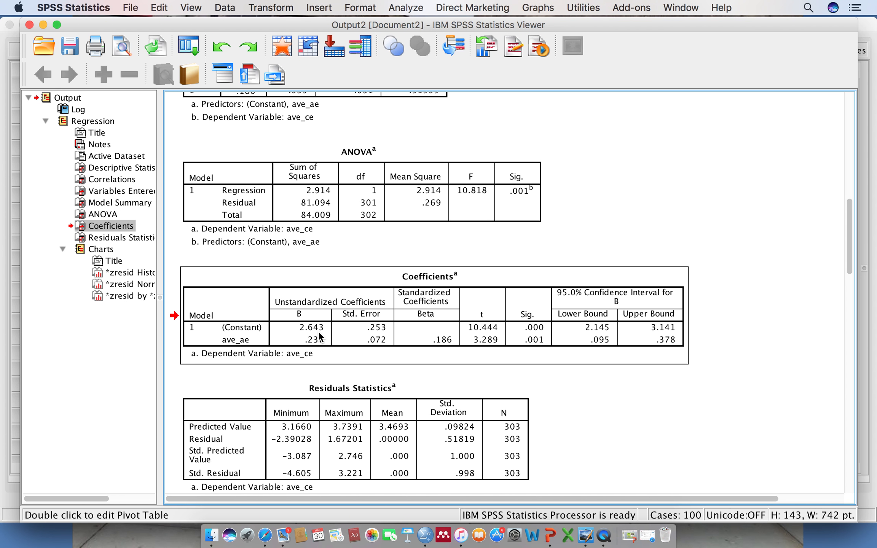
{"action": "scroll", "coordinate": [723, 335], "scroll_direction": "down", "scroll_amount": 15}
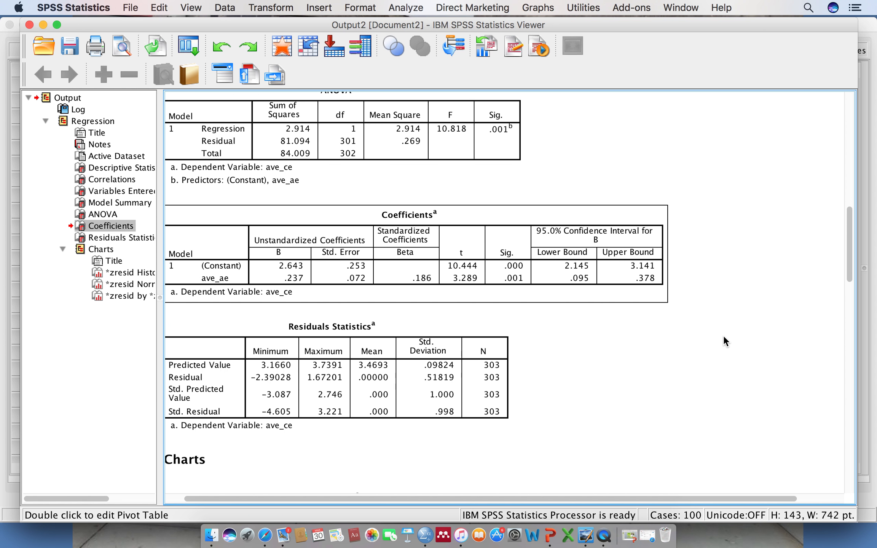
{"action": "scroll", "coordinate": [724, 336], "scroll_direction": "up", "scroll_amount": 10}
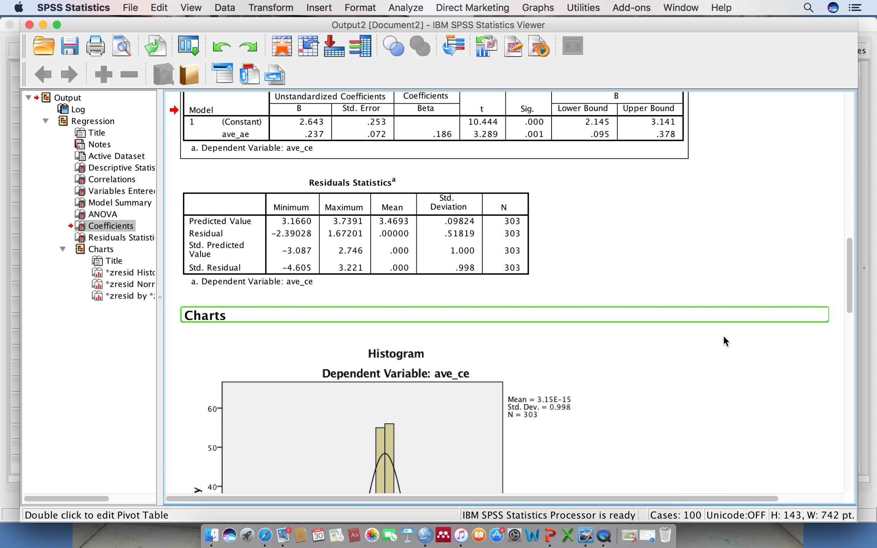
{"action": "scroll", "coordinate": [724, 341], "scroll_direction": "down", "scroll_amount": 12}
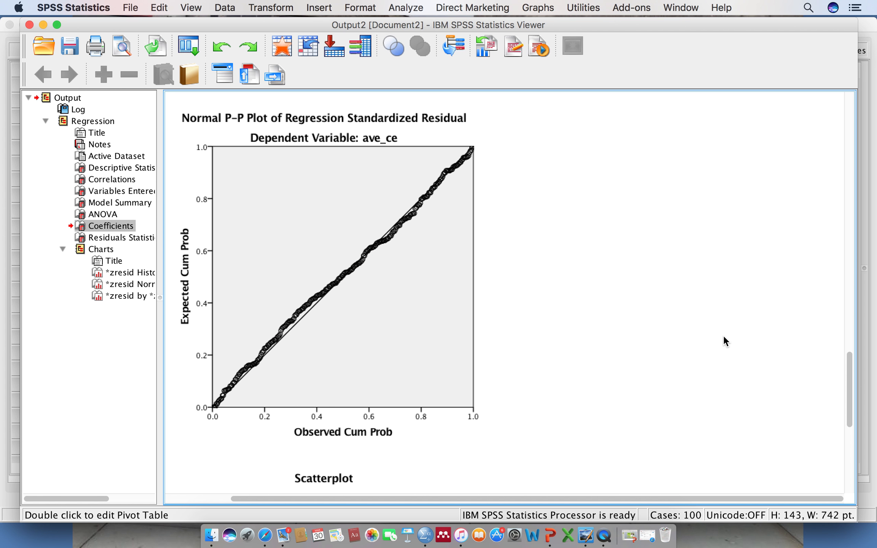
{"action": "scroll", "coordinate": [724, 337], "scroll_direction": "down", "scroll_amount": 6}
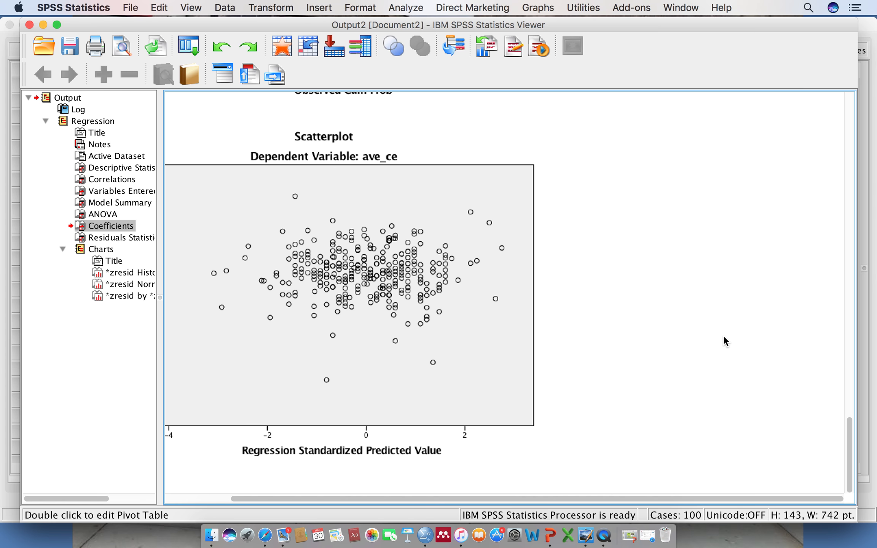
- Add a labelled linear fit line without confidence intervals to the standardized residual scatterplot and close the chart for editing
{"action": "scroll", "coordinate": [726, 341], "scroll_direction": "left", "scroll_amount": 2}
{"action": "left_click", "coordinate": [404, 309]}
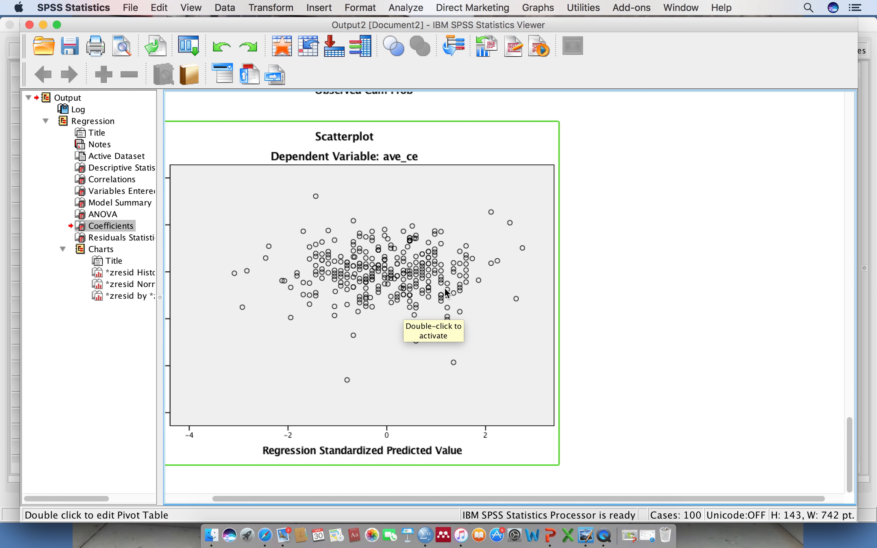
{"action": "left_click", "coordinate": [414, 294]}
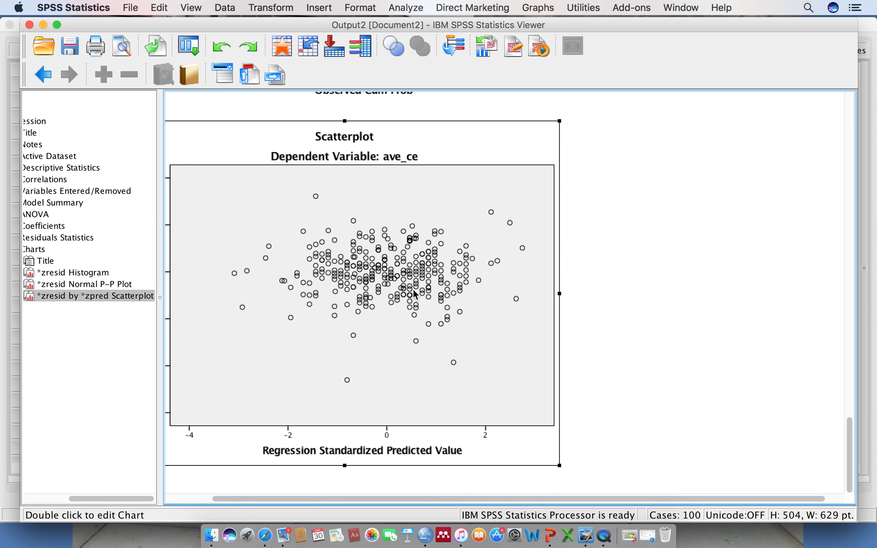
{"action": "double_click", "coordinate": [413, 290]}
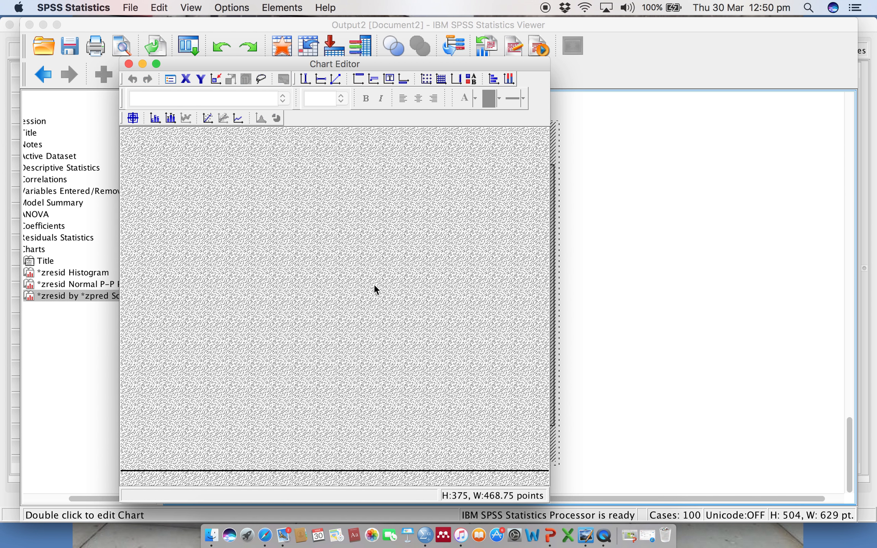
{"action": "left_click", "coordinate": [207, 119]}
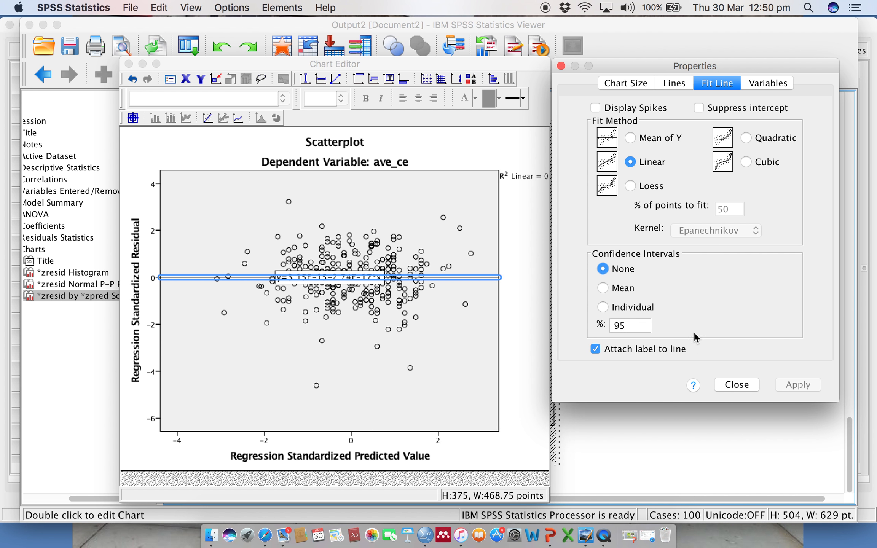
{"action": "left_click", "coordinate": [737, 384]}
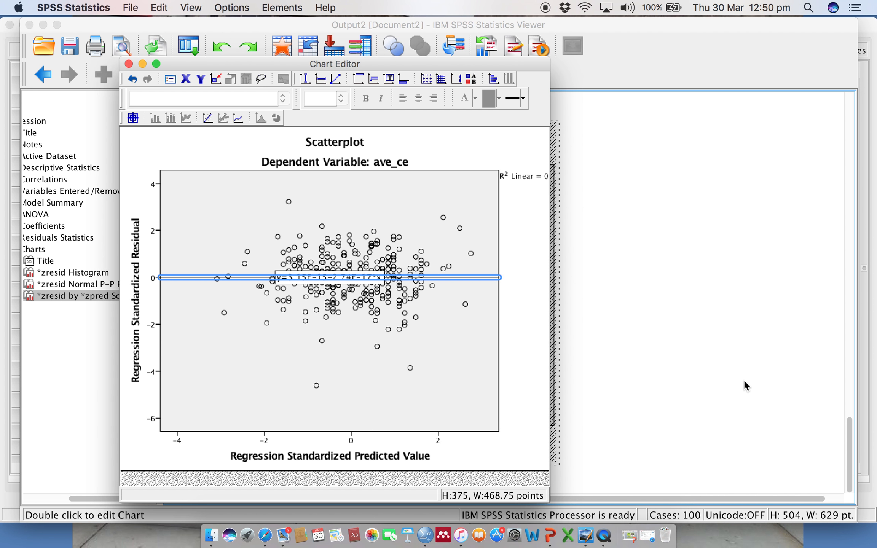
{"action": "left_click", "coordinate": [403, 365]}
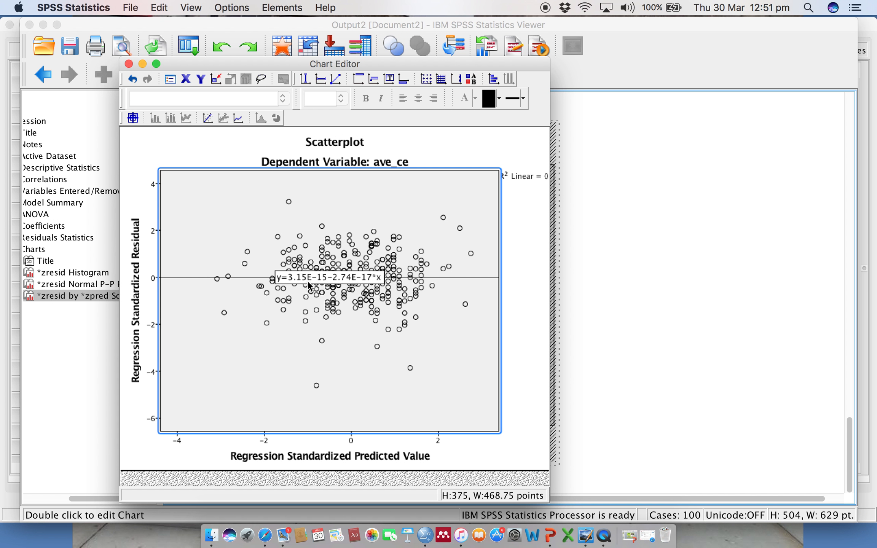
{"action": "left_click", "coordinate": [129, 64]}
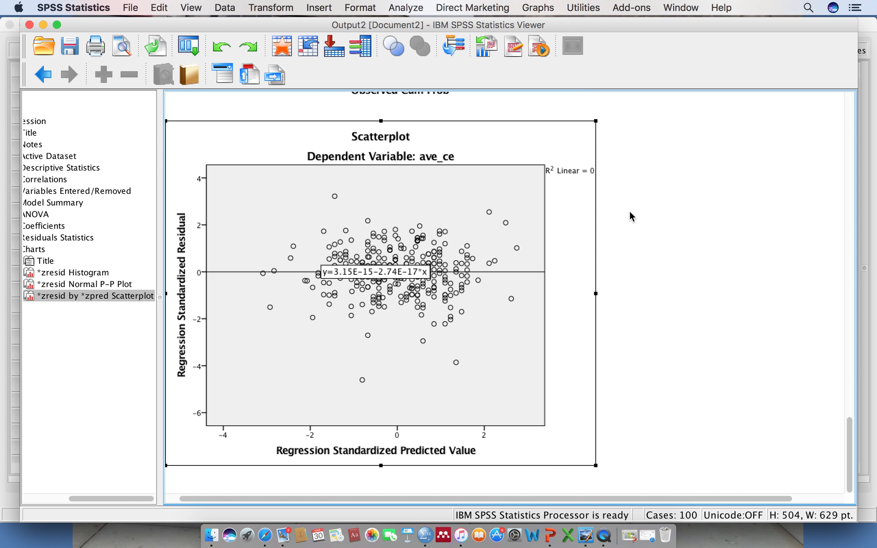
{"action": "left_click", "coordinate": [630, 213]}
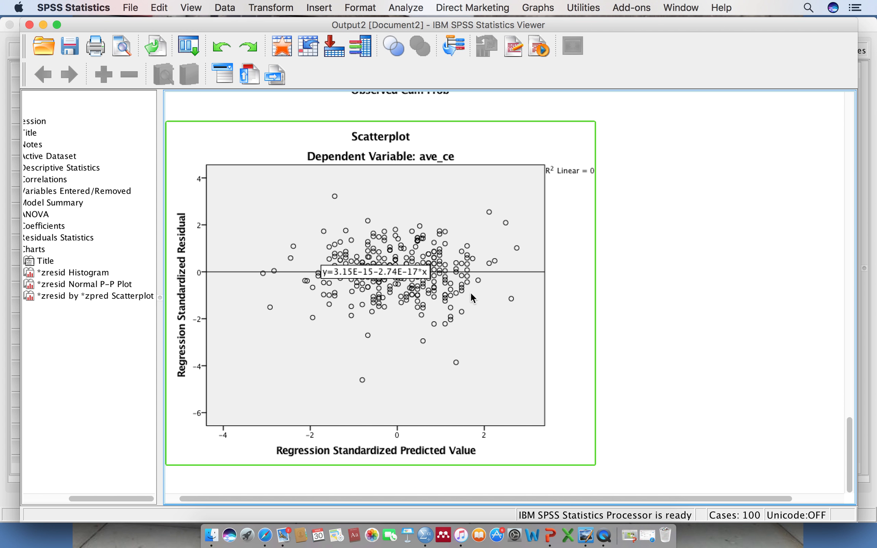
- Review the fitted scatterplot and the residual histogram, and return to the regression syntax at the start of the output
{"action": "scroll", "coordinate": [457, 345], "scroll_direction": "right", "scroll_amount": 5}
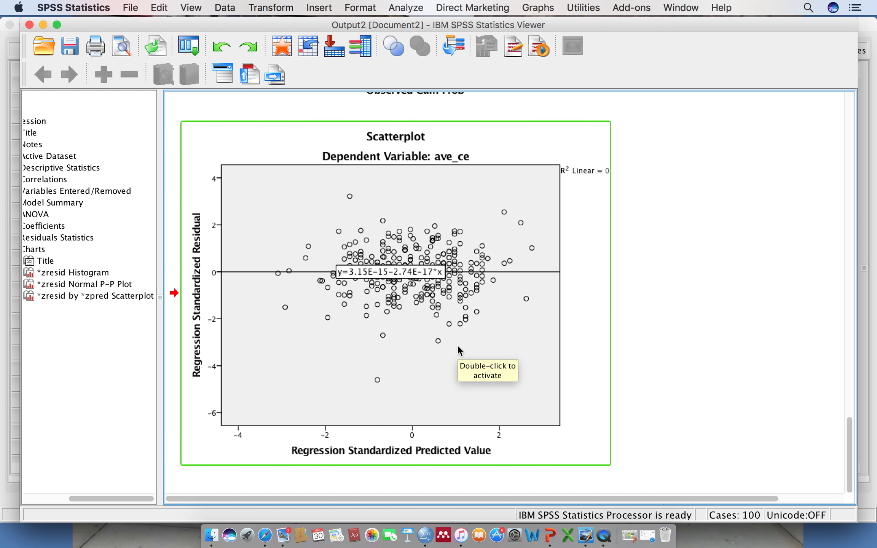
{"action": "scroll", "coordinate": [457, 345], "scroll_direction": "left", "scroll_amount": 3}
{"action": "scroll", "coordinate": [457, 345], "scroll_direction": "up", "scroll_amount": 15}
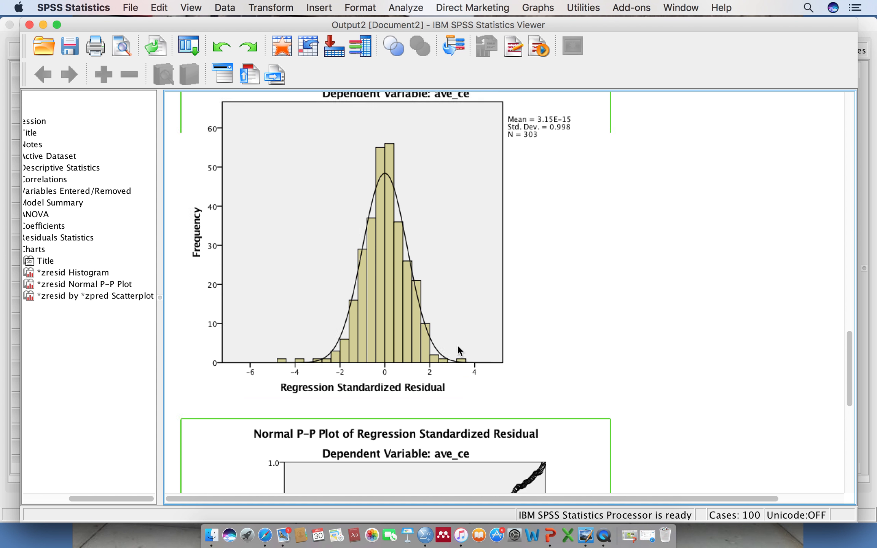
{"action": "scroll", "coordinate": [458, 345], "scroll_direction": "up", "scroll_amount": 20}
{"action": "scroll", "coordinate": [457, 344], "scroll_direction": "right", "scroll_amount": 3}
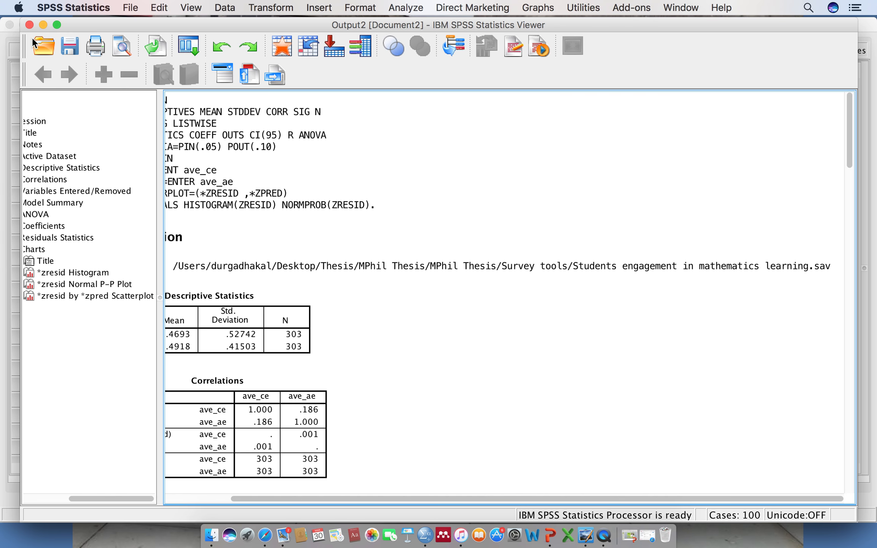
- Minimize the output viewer and the data editor windows and switch to the desktop
{"action": "left_click", "coordinate": [43, 25]}
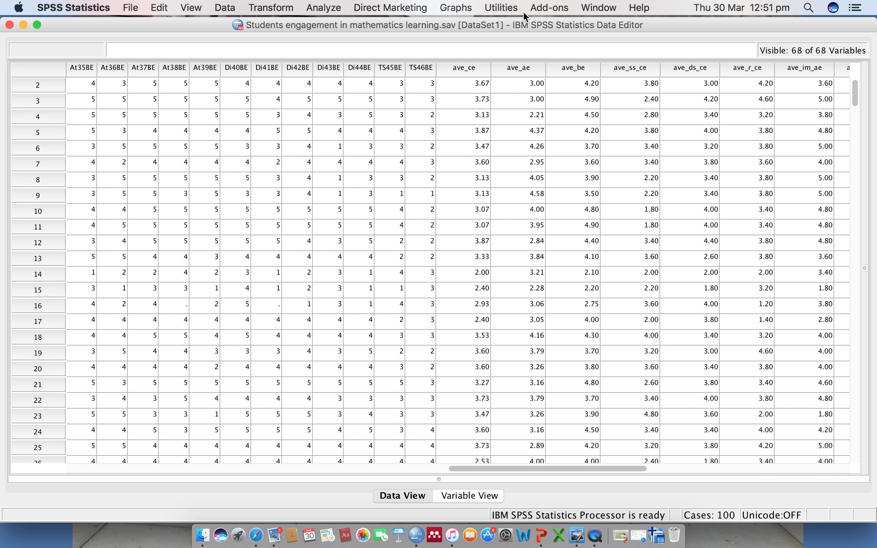
{"action": "left_click", "coordinate": [22, 24]}
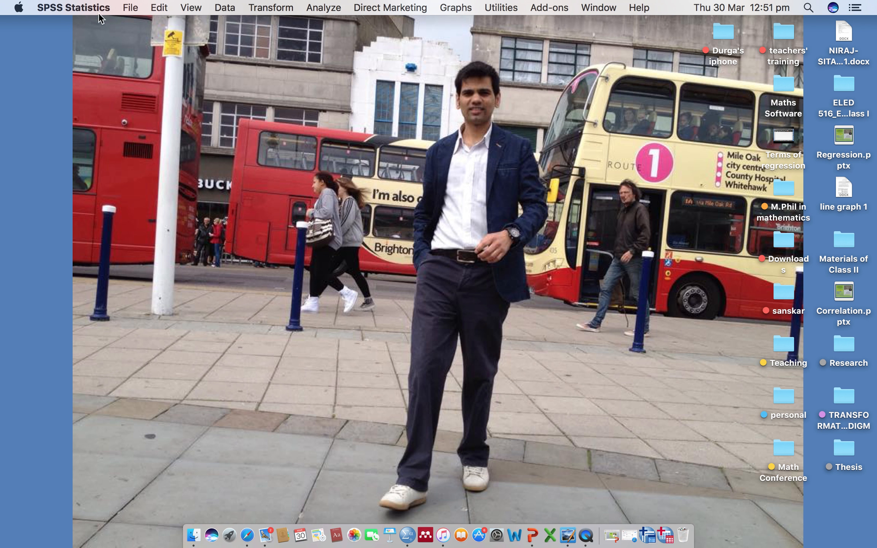
{"action": "left_click", "coordinate": [616, 182]}
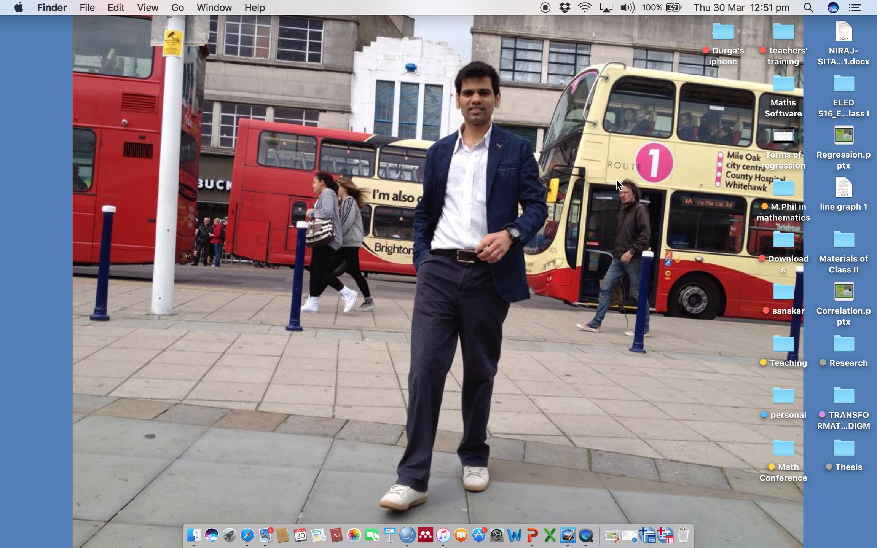